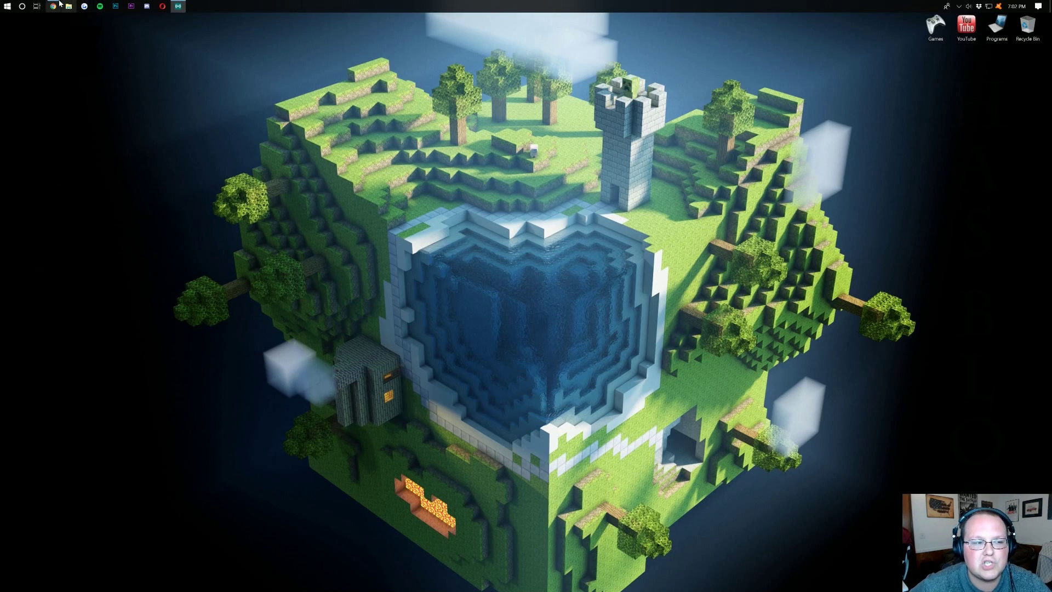
Step: Switch to Chrome and look over the article "15 Custom Maps For Minecraft 1.12 That You Must Play!"
mouse_move(59, 4)
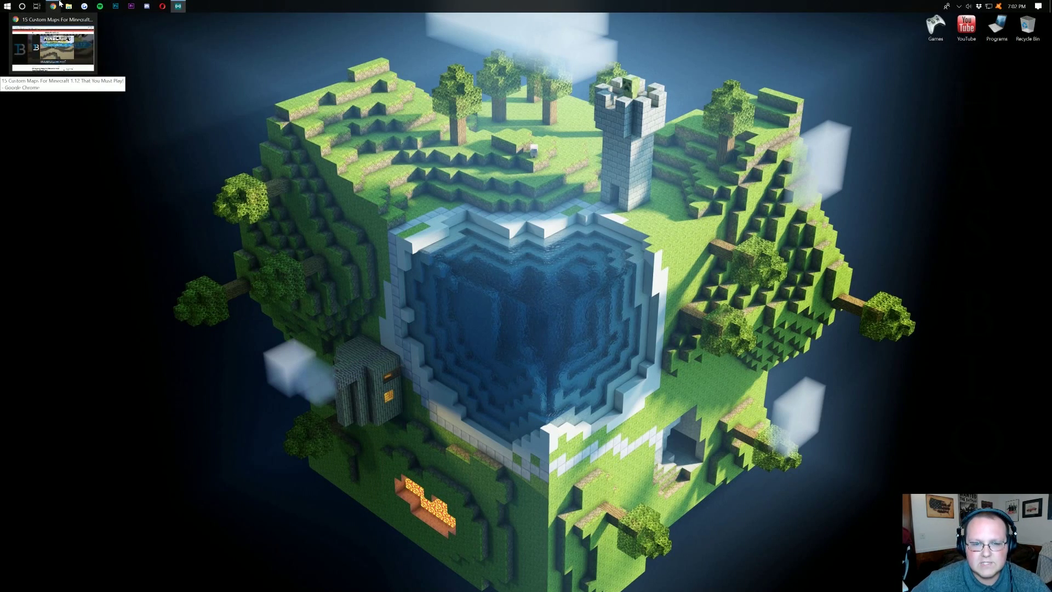
left_click(59, 3)
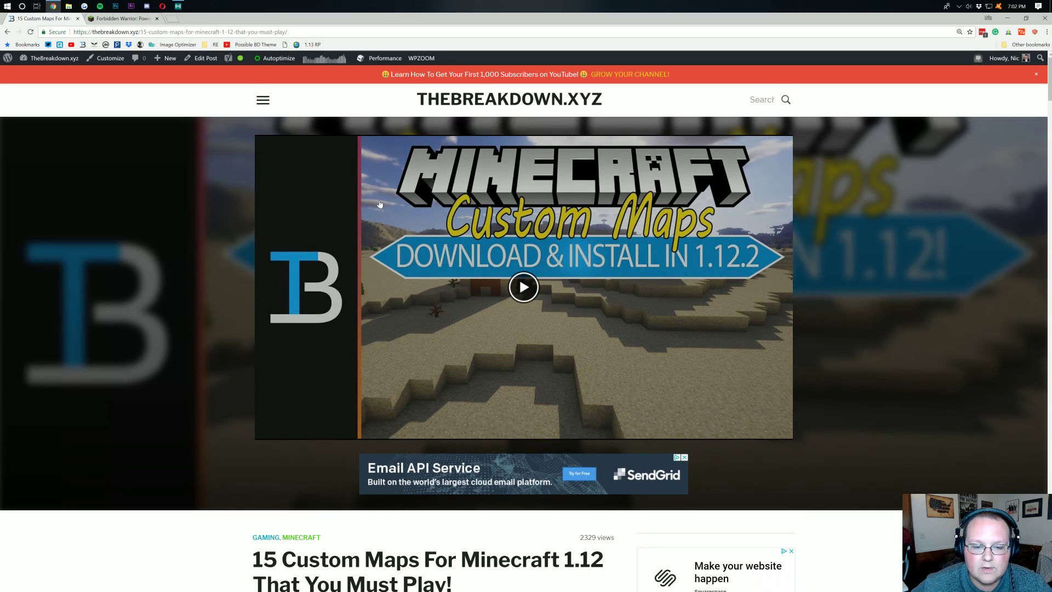
scroll(220, 120, "down", 3)
scroll(220, 120, "down", 3)
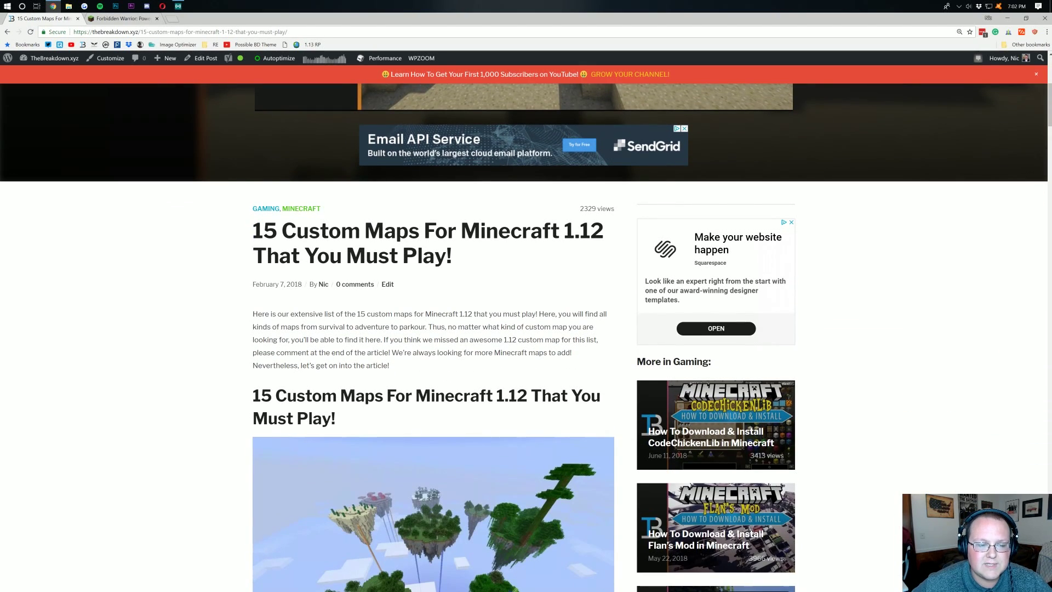
left_click_drag(252, 230, 592, 230)
left_click(592, 230)
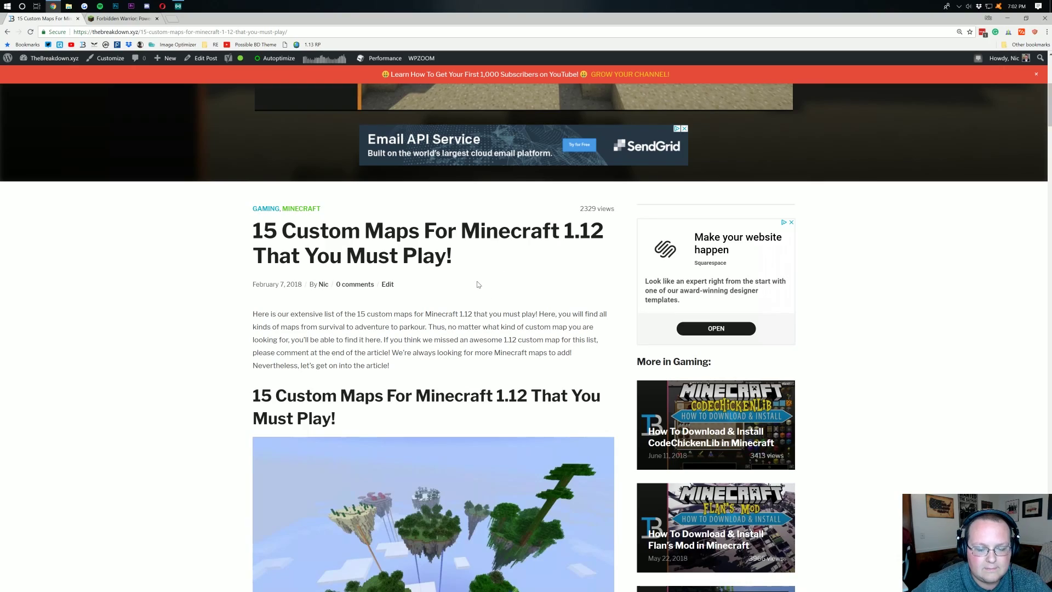
scroll(359, 255, "down", 4)
scroll(356, 252, "up", 6)
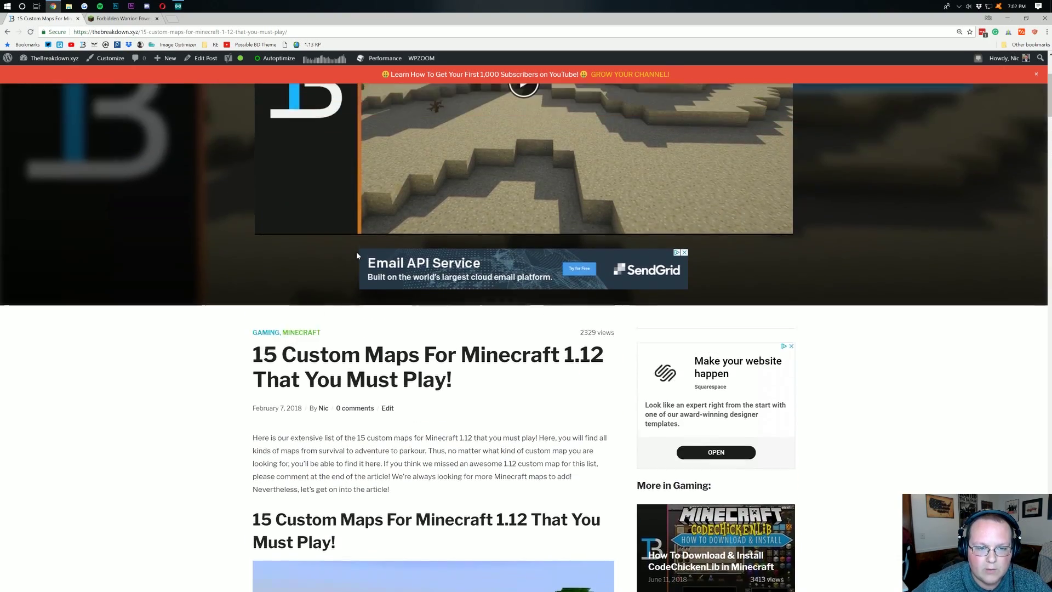
scroll(356, 256, "down", 3)
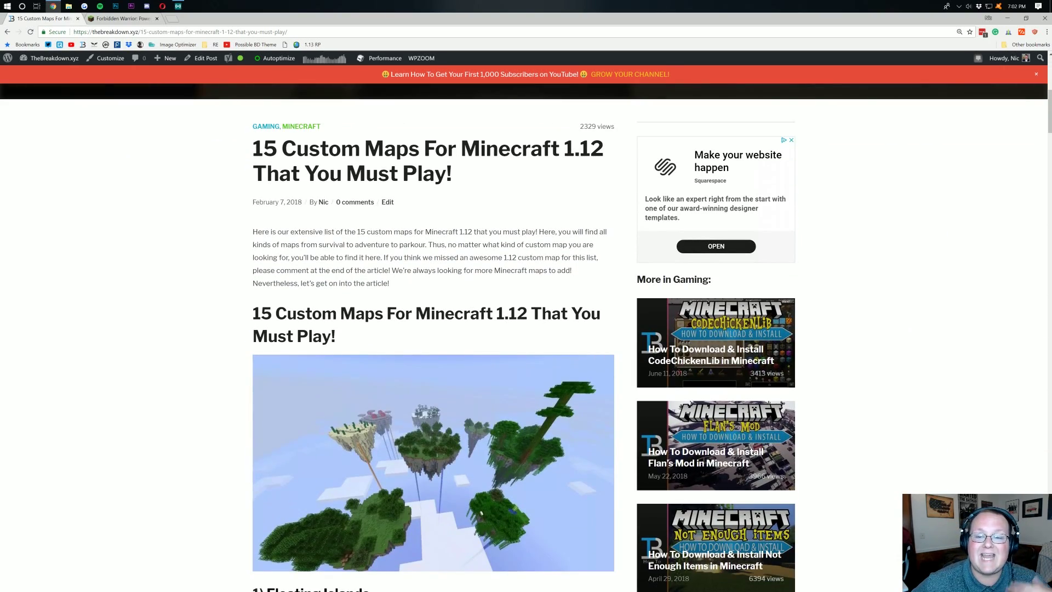
scroll(432, 328, "down", 1)
scroll(433, 328, "up", 1)
left_click_drag(372, 589, 232, 152)
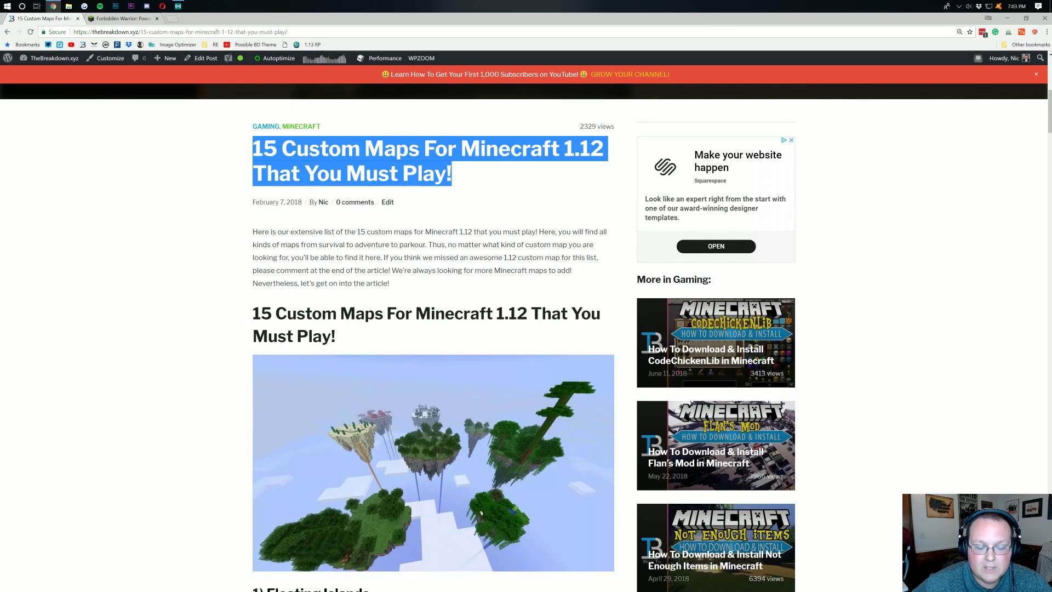
left_click(233, 151)
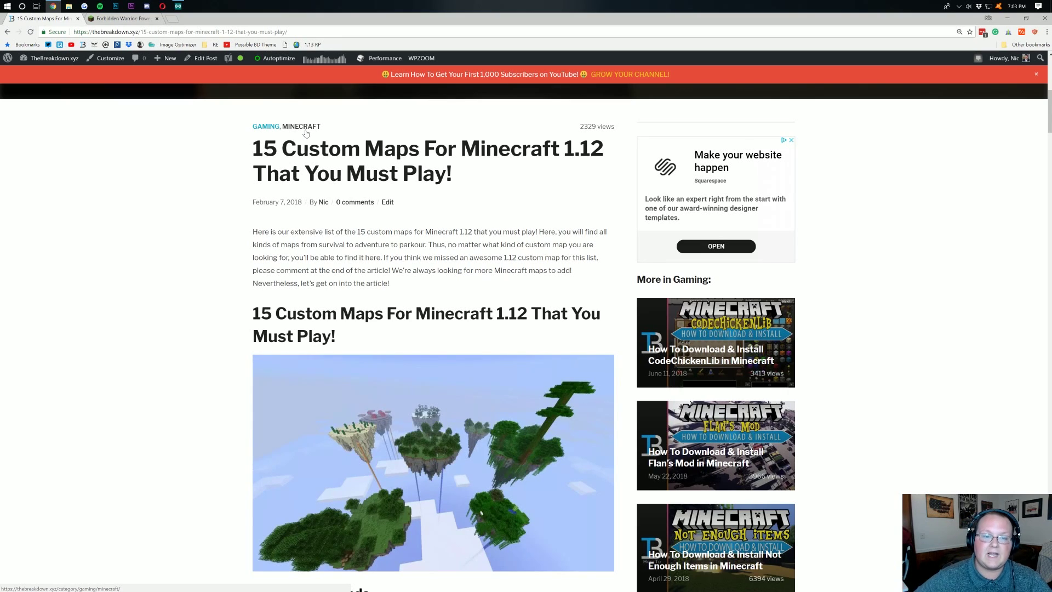
scroll(305, 134, "up", 7)
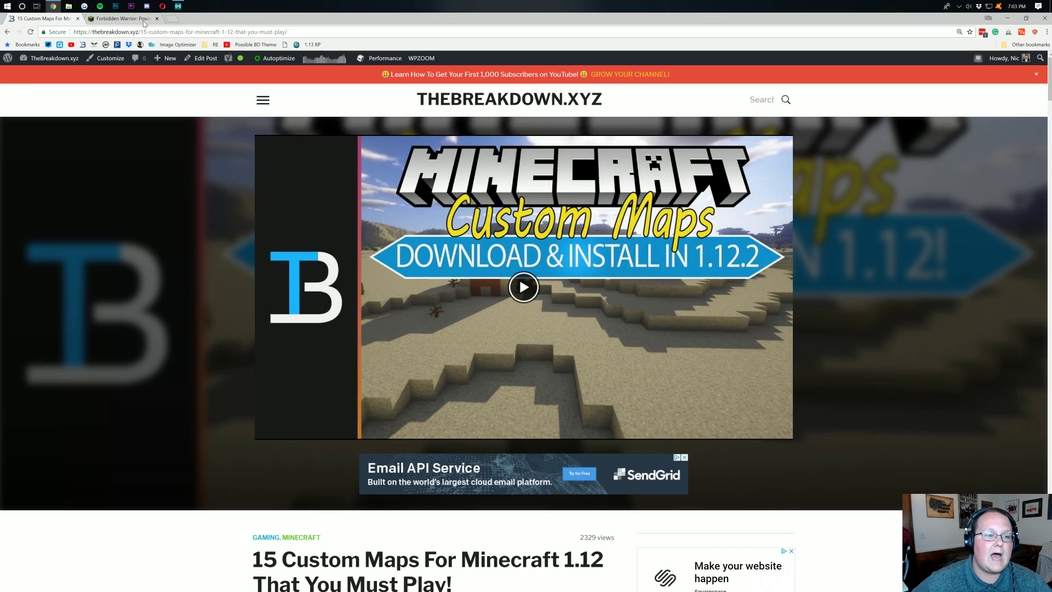
Step: Check which Minecraft version is listed on the Forbidden Warrior: Powers From Beyond map page
left_click(122, 18)
scroll(252, 235, "down", 7)
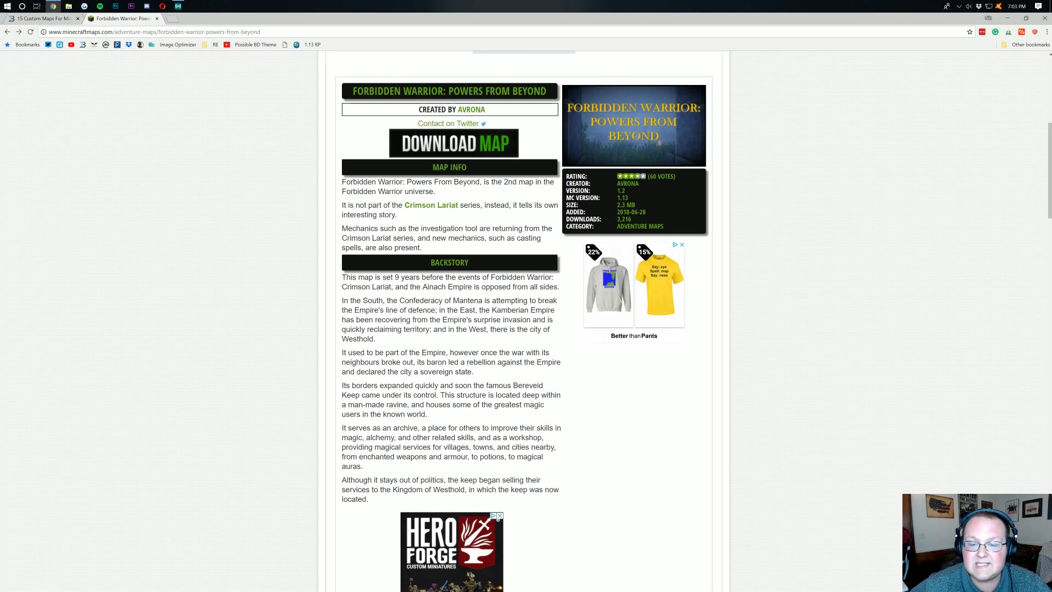
left_click_drag(605, 200, 571, 198)
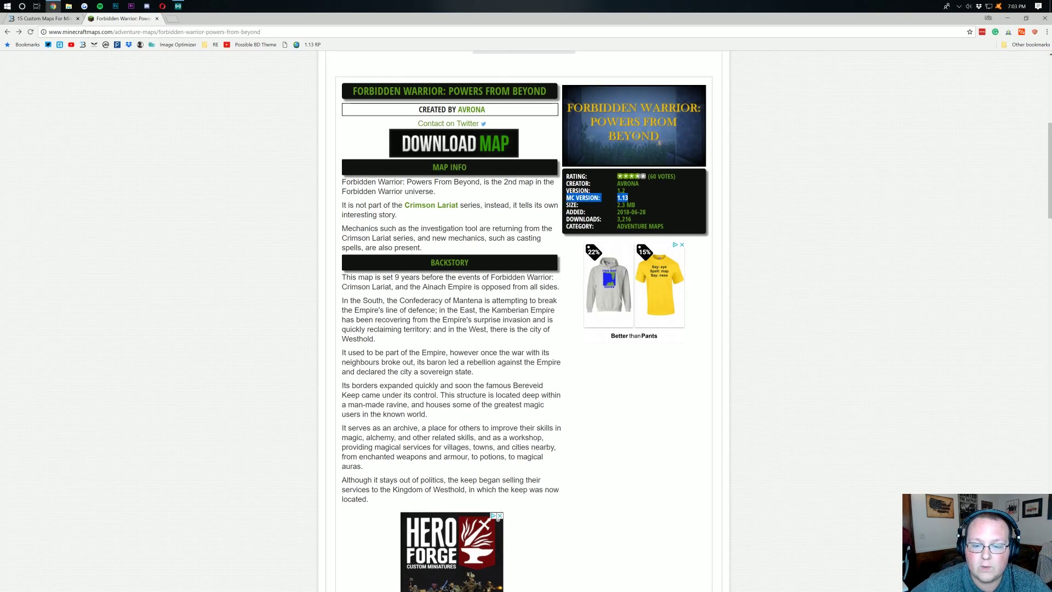
left_click(571, 198)
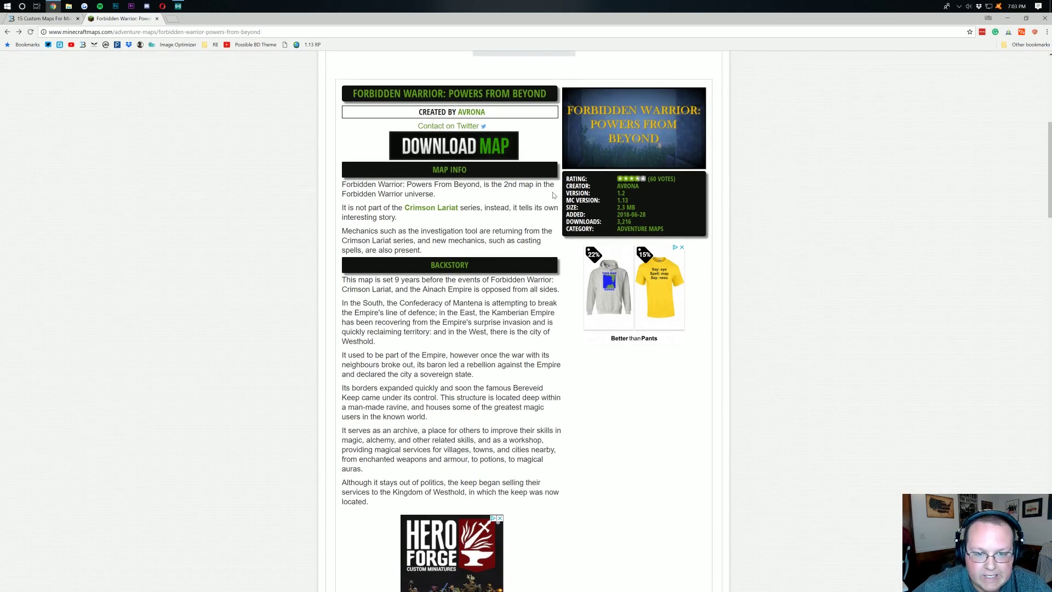
Step: Download the Forbidden Warrior: Powers From Beyond map, then minimize the browser and move the zip file to the upper middle of the desktop
left_click(448, 234)
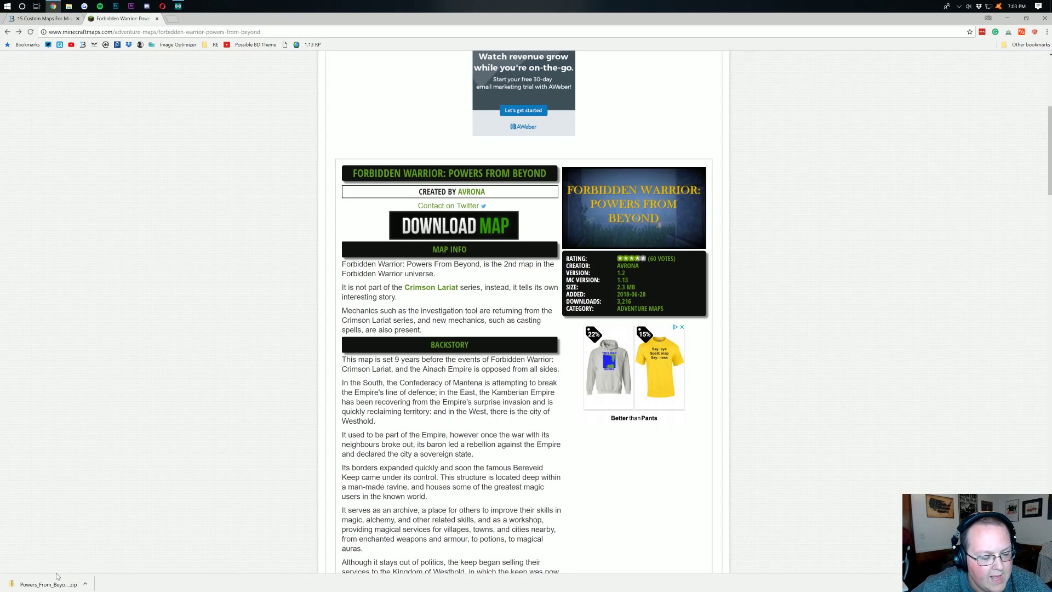
left_click(1007, 18)
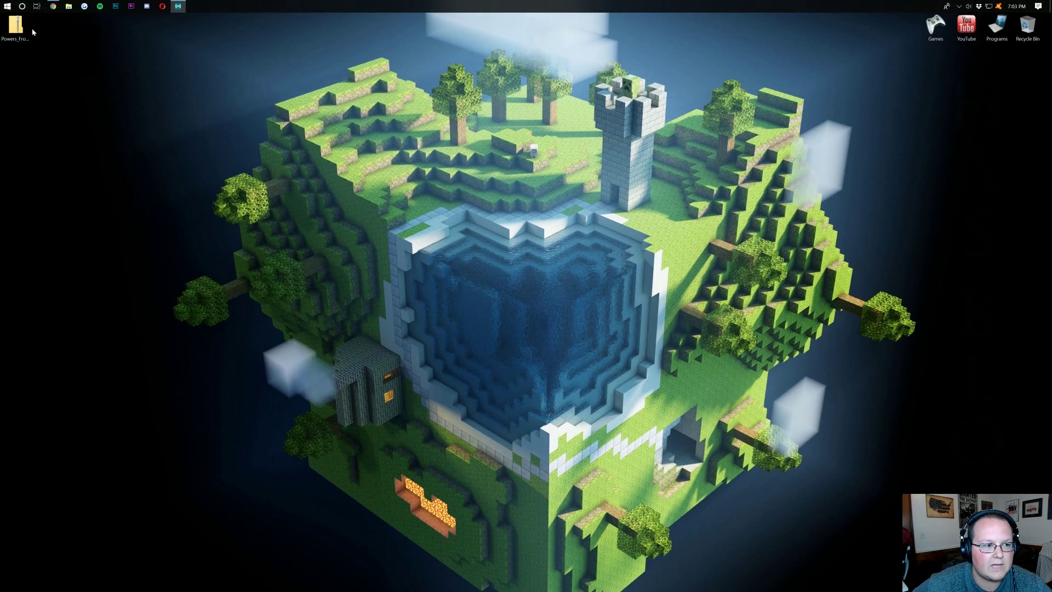
mouse_move(33, 31)
left_mouse_down()
mouse_move(159, 72)
mouse_move(17, 27)
left_mouse_up()
left_click_drag(15, 25, 507, 112)
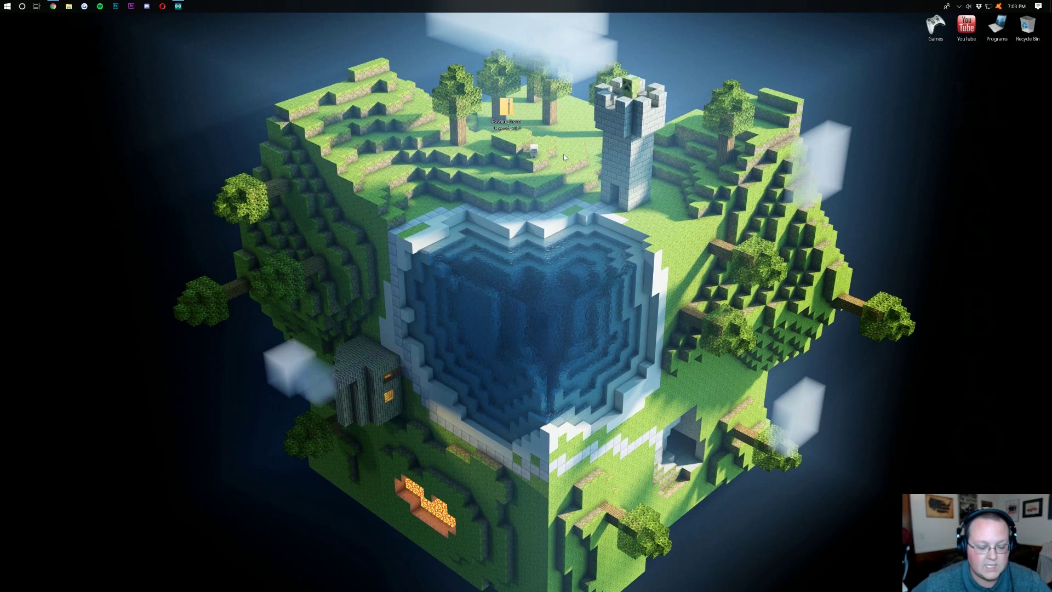
Step: Open the Downloads folder through the Run dialog with "downloads" to look for downloaded files, and close it again
key("super+r")
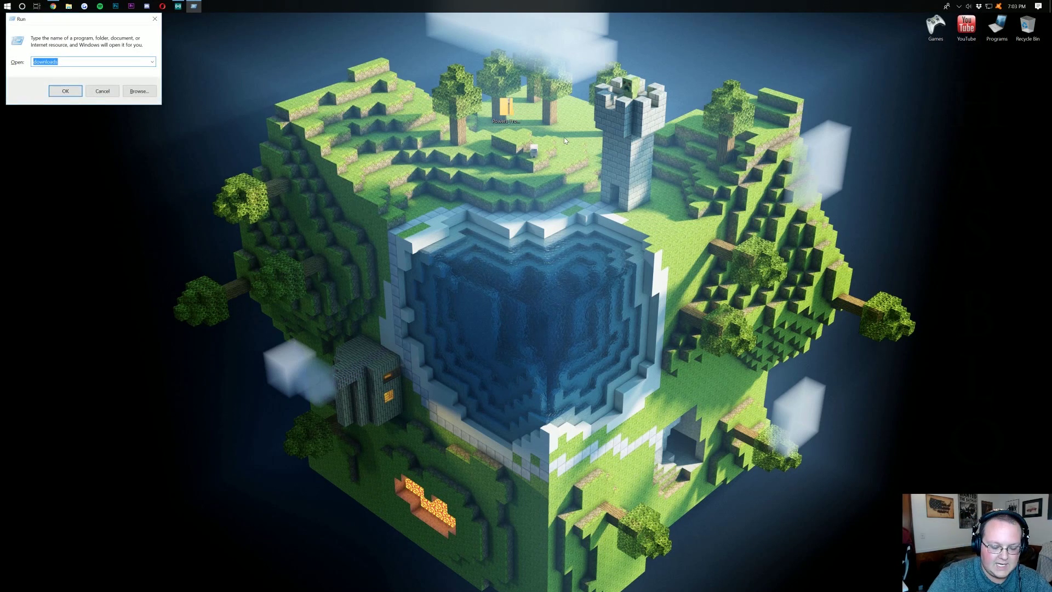
type("downloads")
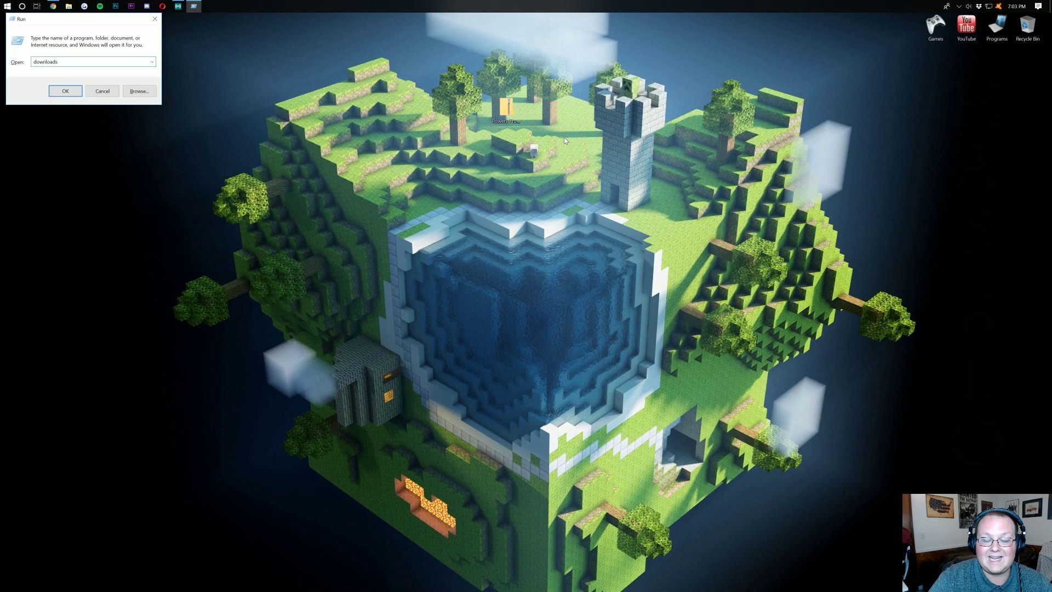
key("Return")
left_click_drag(506, 110, 319, 213)
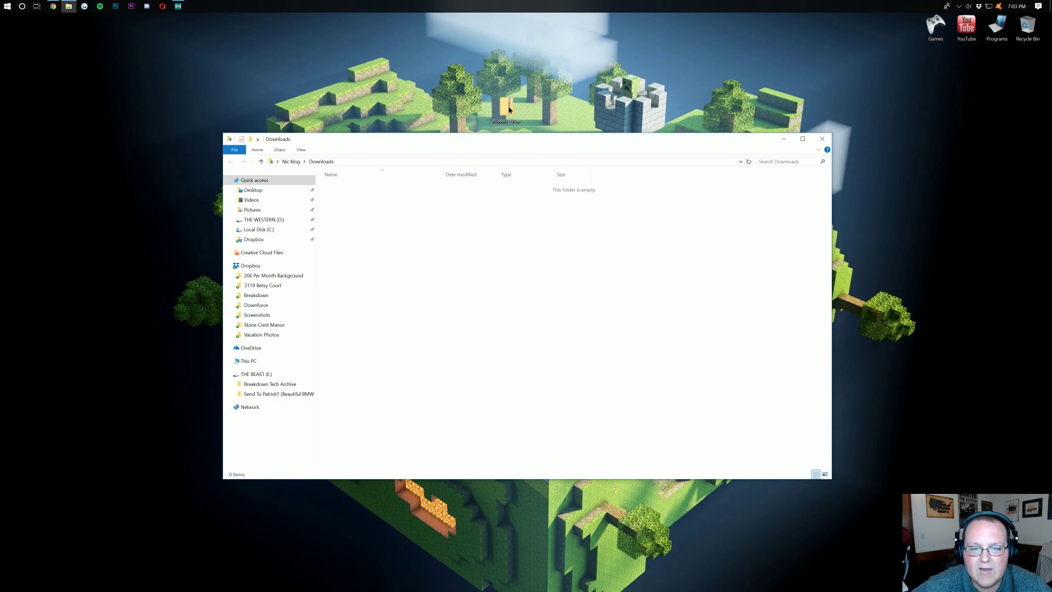
left_click(821, 138)
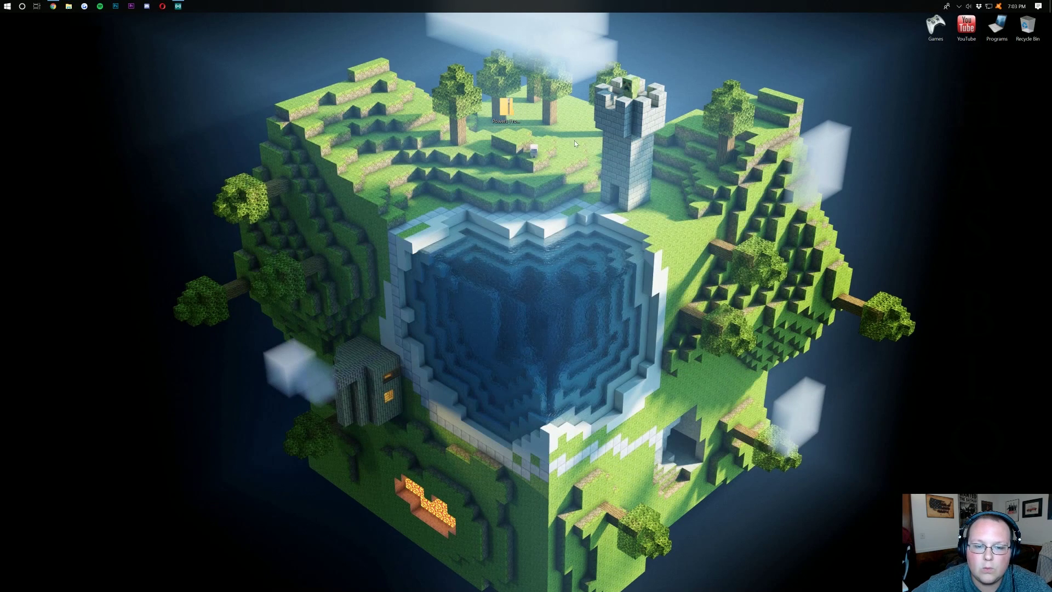
Step: Extract the downloaded map zip into the suggested Powers_From_Beyond_v1.2 folder on the desktop
right_click(511, 103)
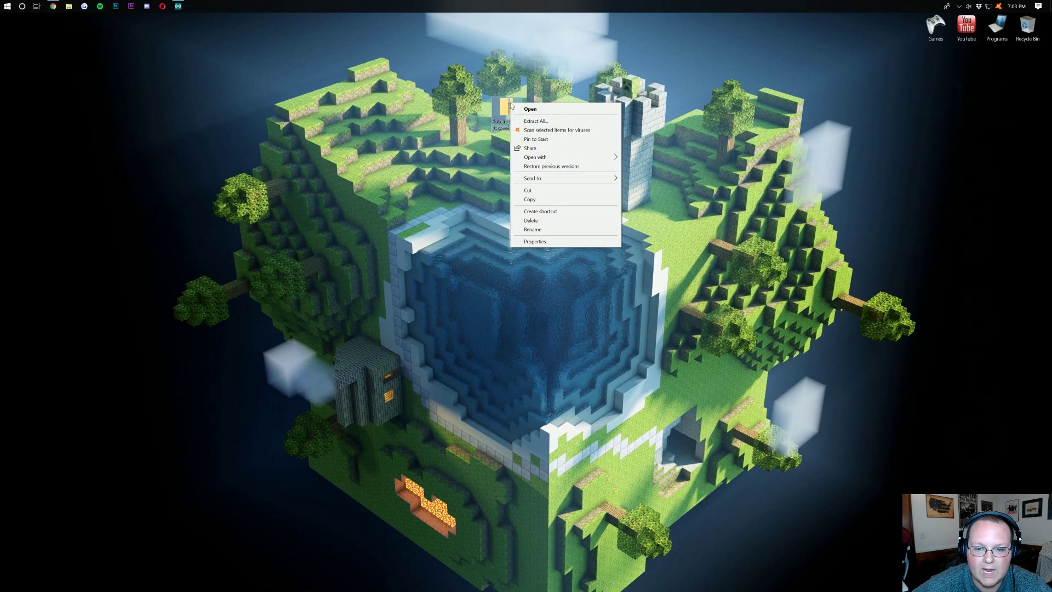
left_click(527, 121)
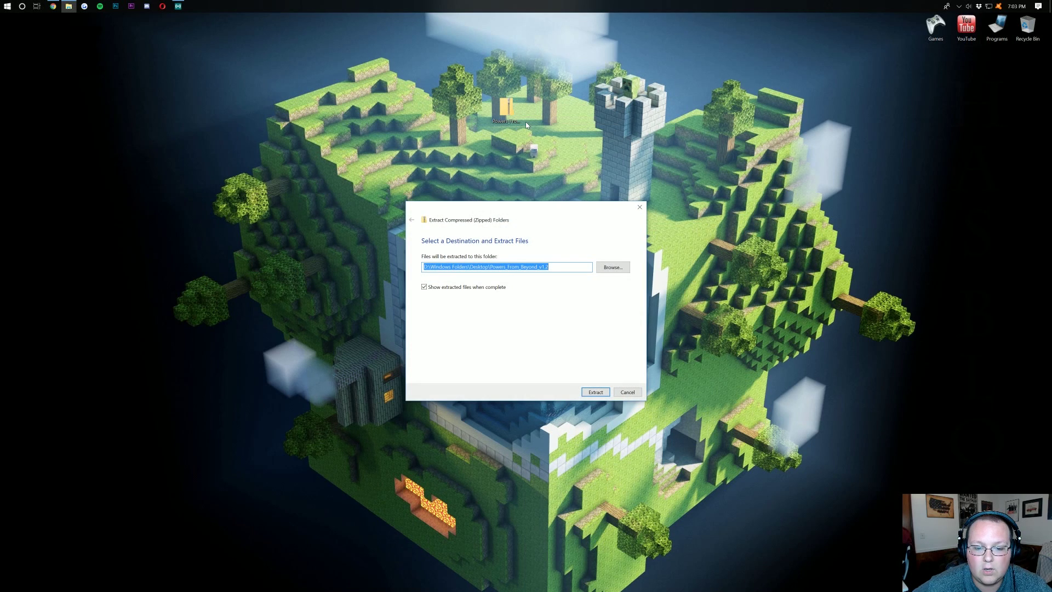
left_click(596, 392)
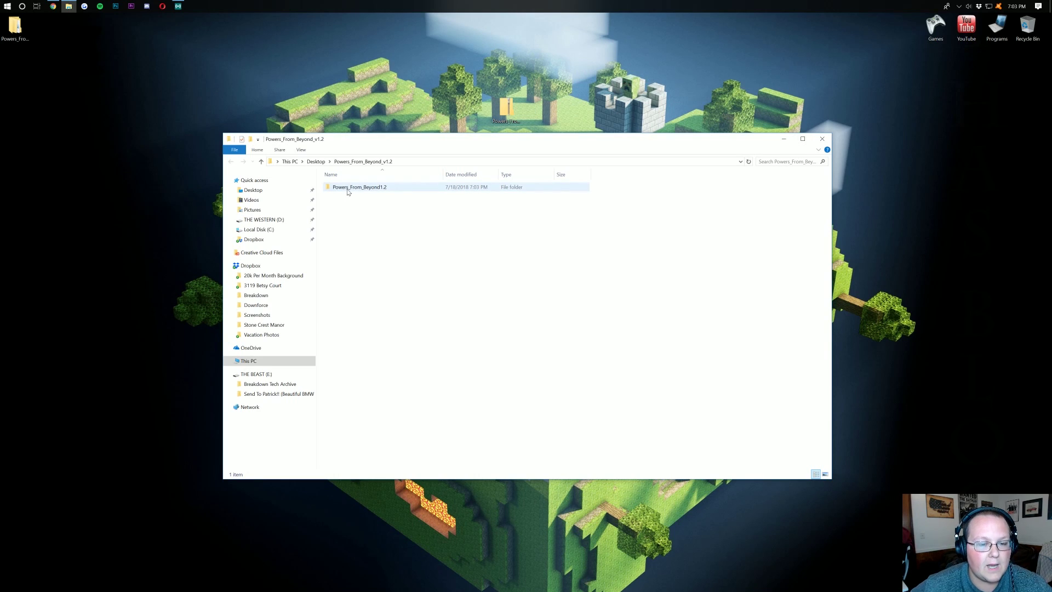
Step: Examine the contents of the inner Powers_From_Beyond1.2 folder for world files and return to its parent folder
mouse_move(347, 192)
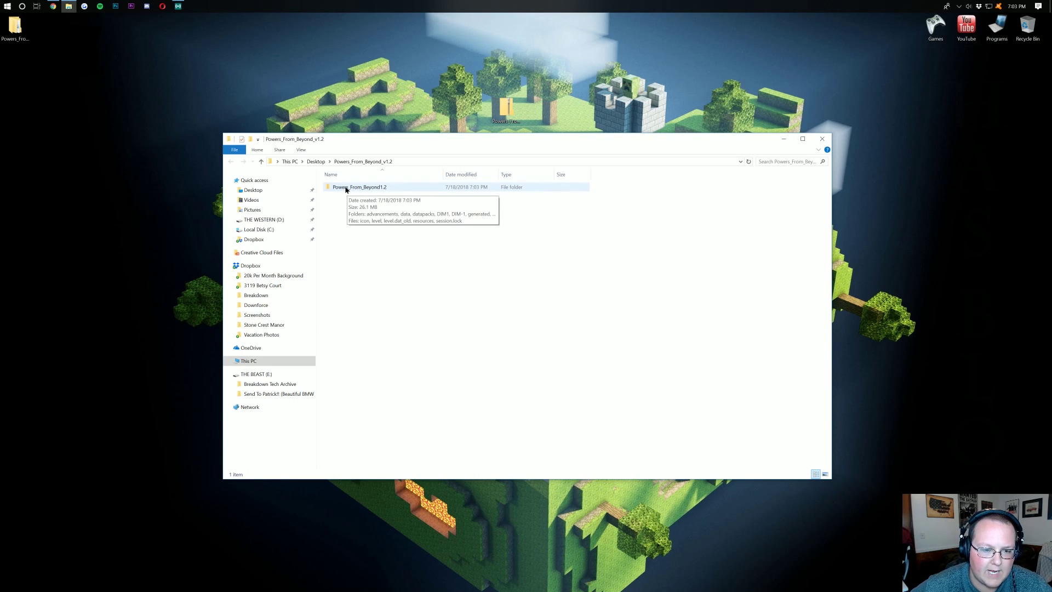
double_click(347, 189)
key("alt+Left")
double_click(348, 189)
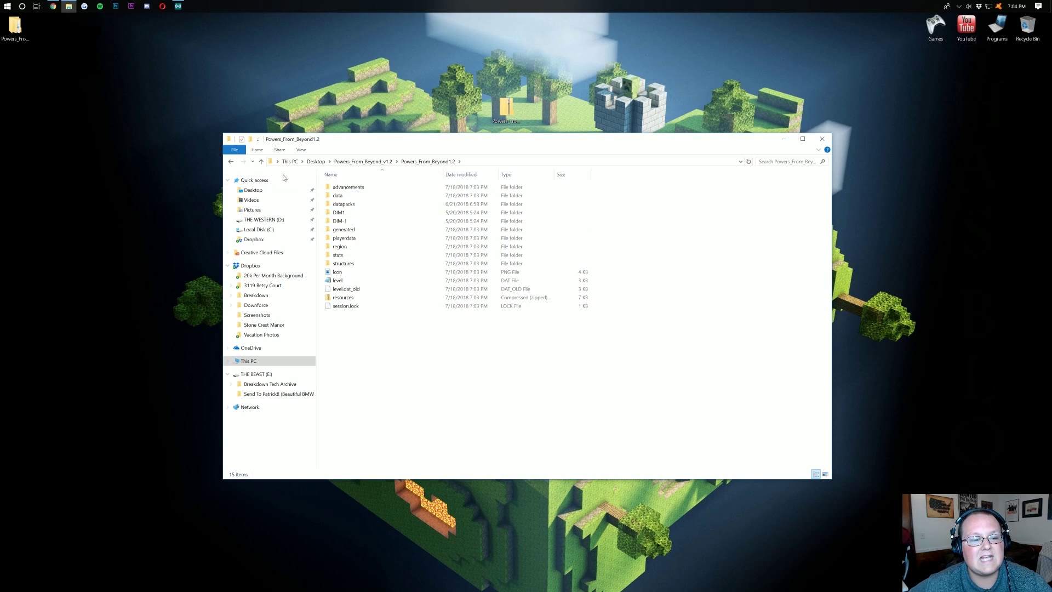
left_click(231, 164)
Step: Move the Powers_From_Beyond1.2 folder out onto the desktop, and send the emptied Powers_From_Beyond_v1.2 folder and the zip to the Recycle Bin
left_click_drag(397, 190, 165, 241)
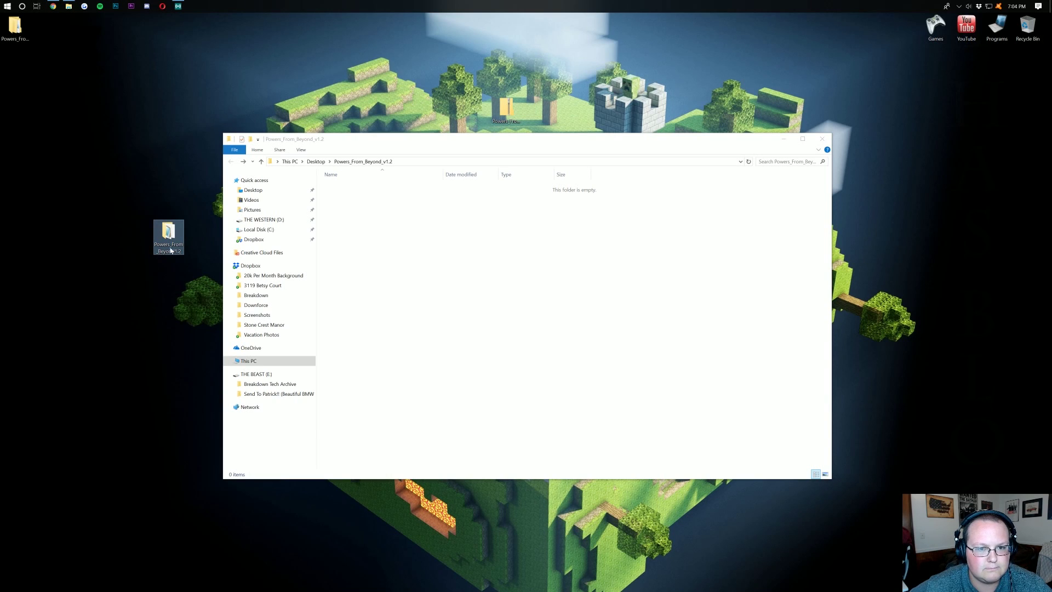
left_click(821, 139)
left_click(22, 34)
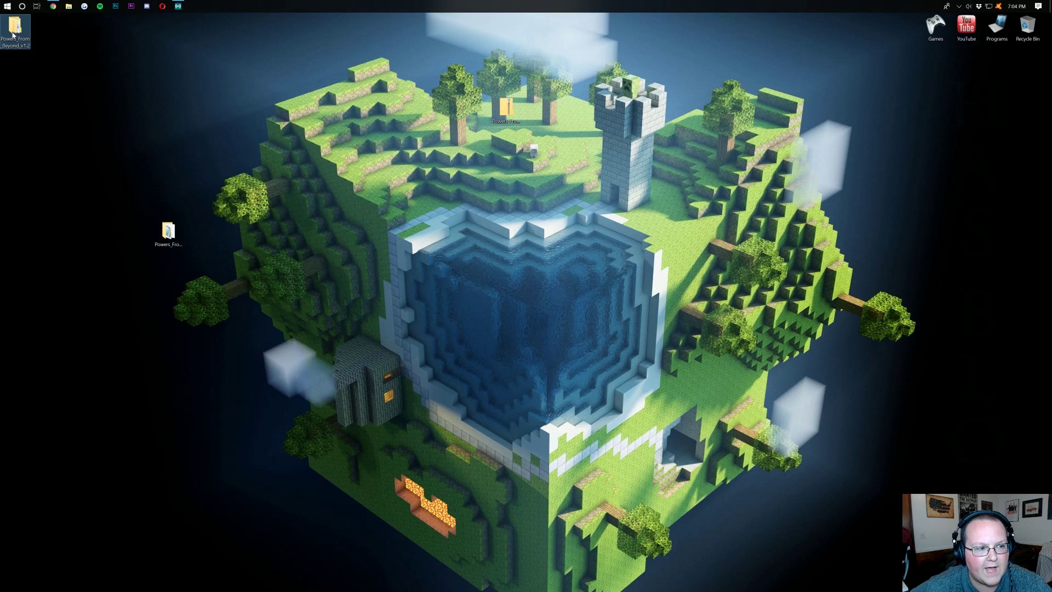
left_click_drag(12, 35, 502, 158)
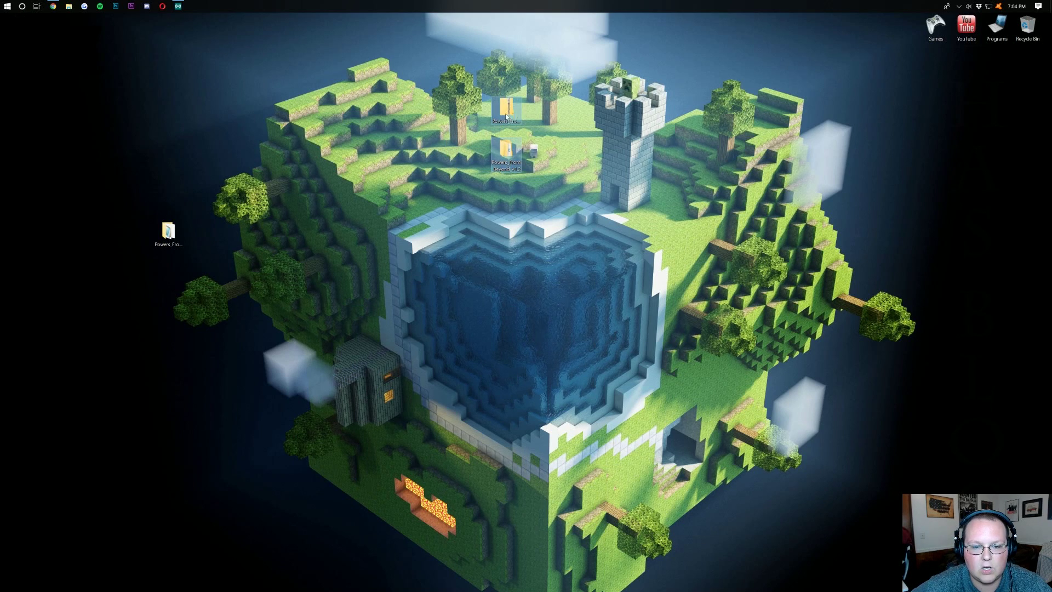
left_click_drag(511, 118, 1027, 27)
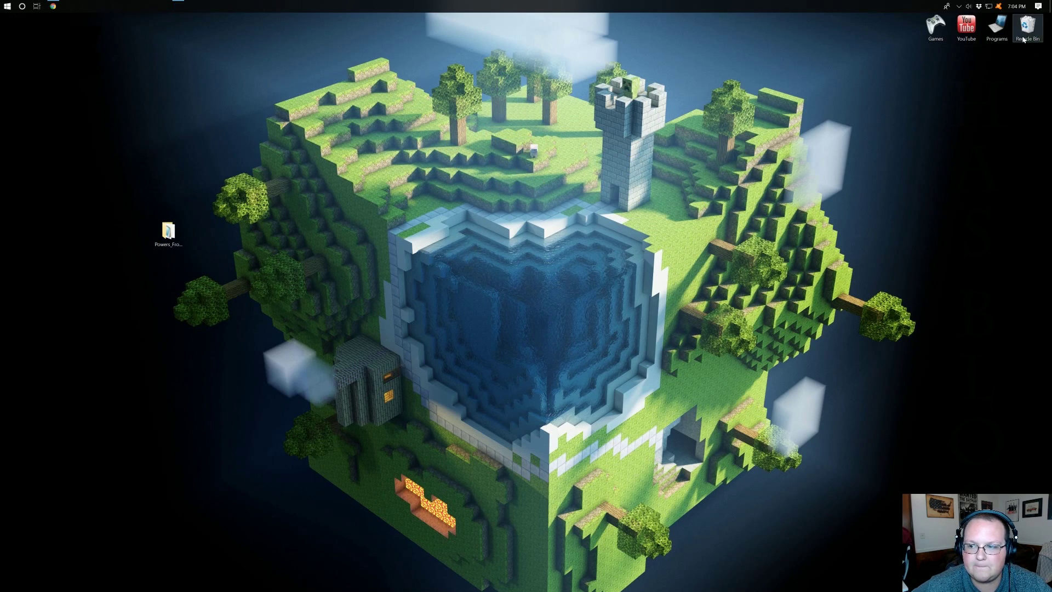
Step: Reposition the Powers_From_Beyond1.2 folder in the upper middle of the desktop and check that it directly contains the world files
left_click_drag(169, 233, 473, 88)
double_click(475, 67)
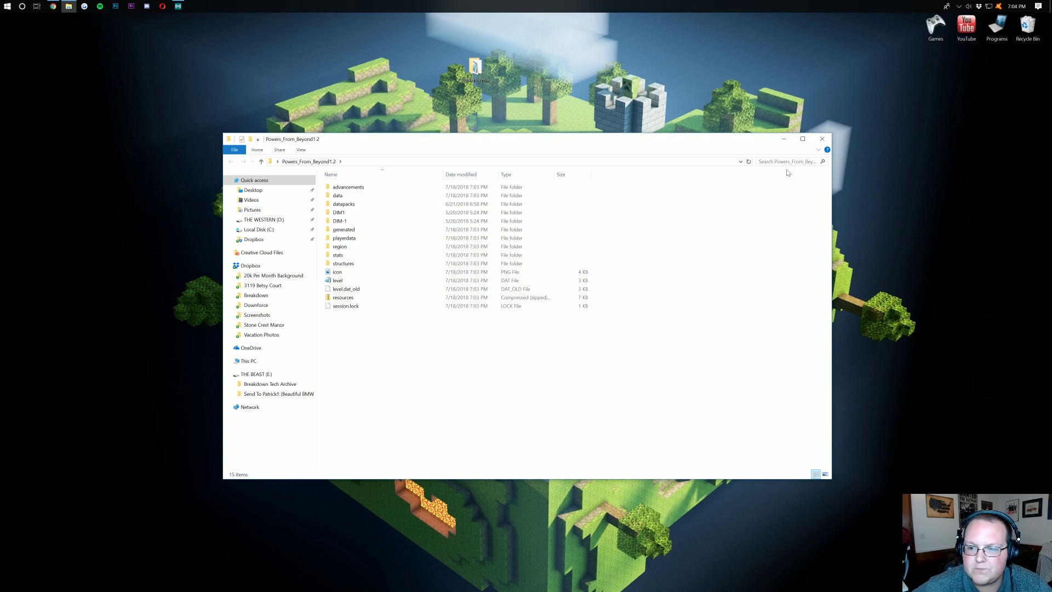
left_click(821, 139)
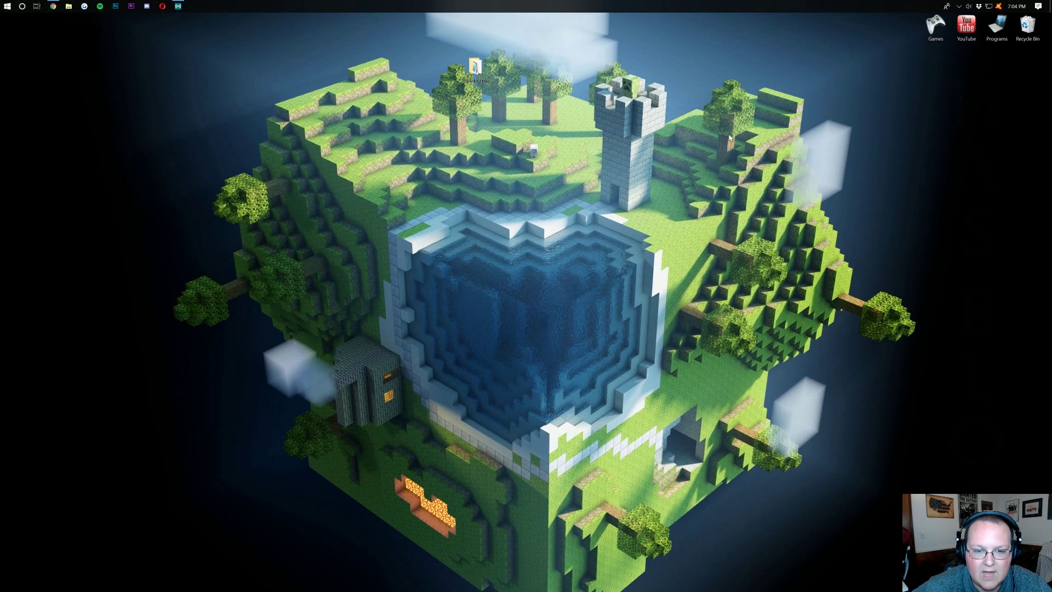
left_click_drag(475, 68, 445, 71)
left_click(472, 109)
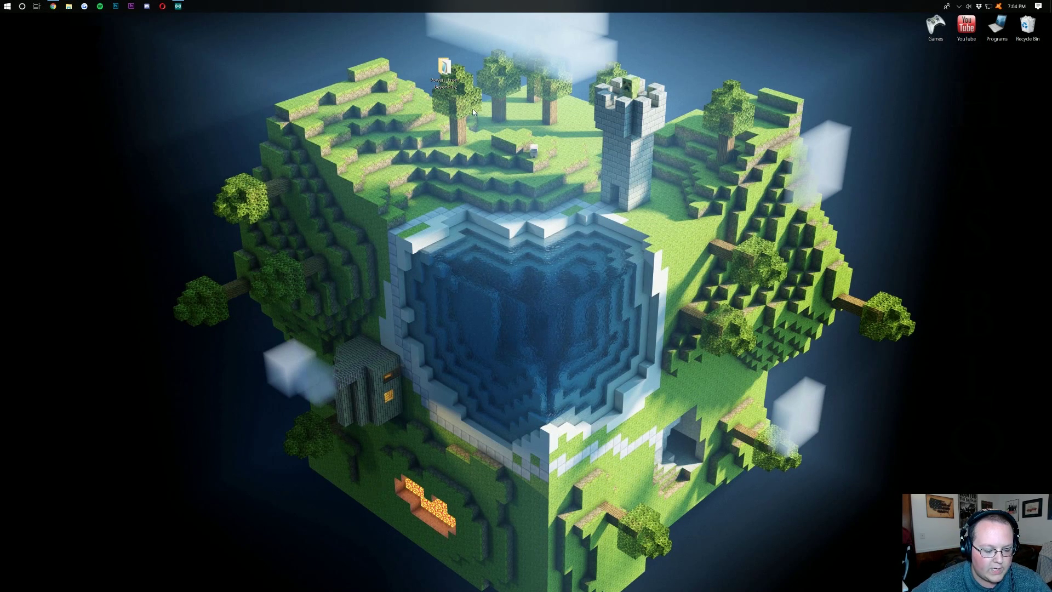
Step: Open the Roaming folder by running %appdata%, and go into the saves folder inside .minecraft
key("super+r")
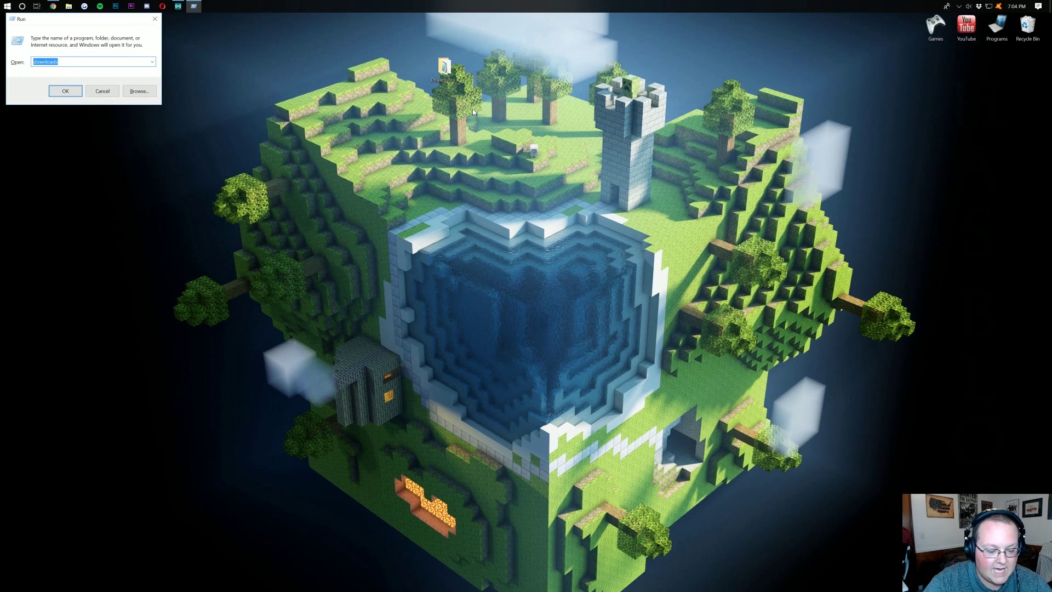
type("%appdat")
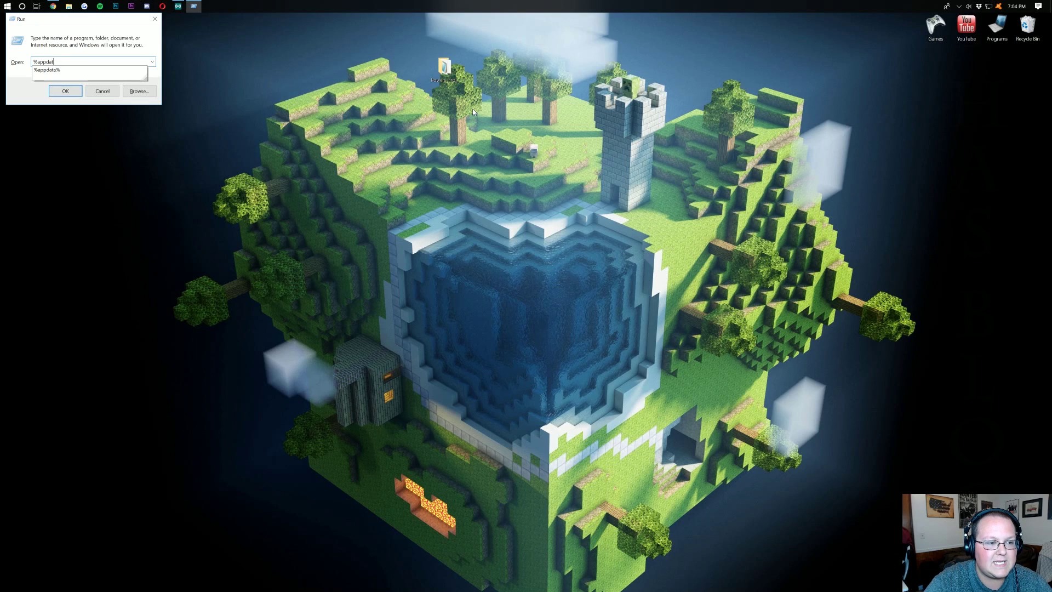
type("a%")
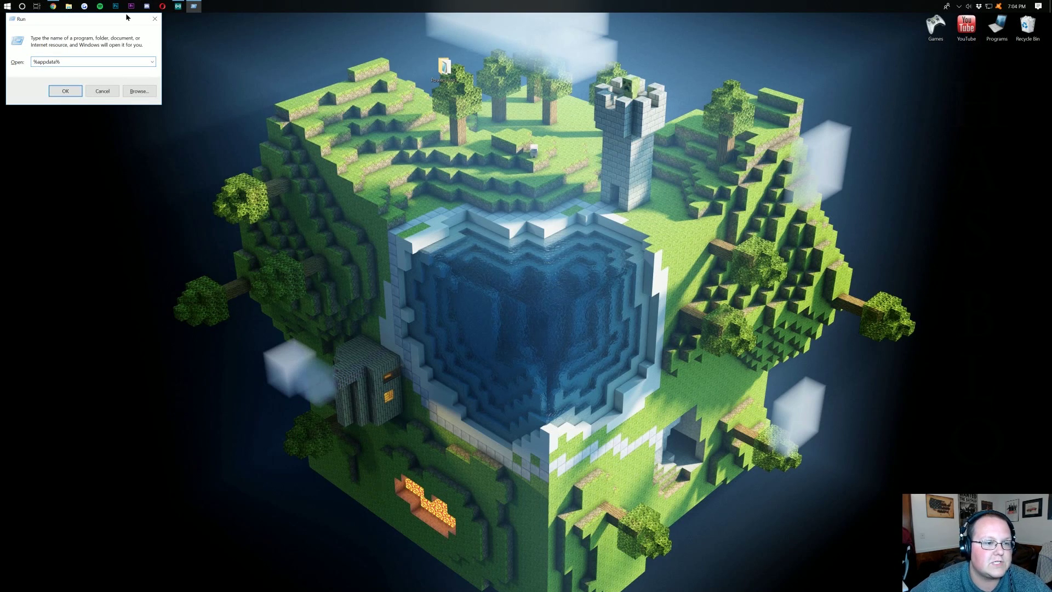
left_click_drag(126, 17, 528, 100)
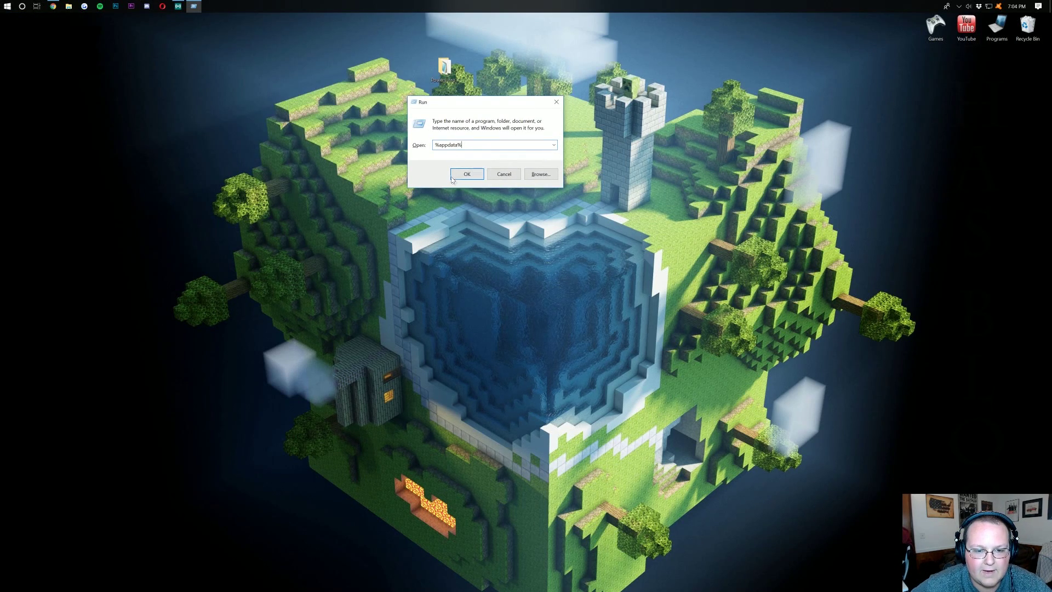
left_click(467, 174)
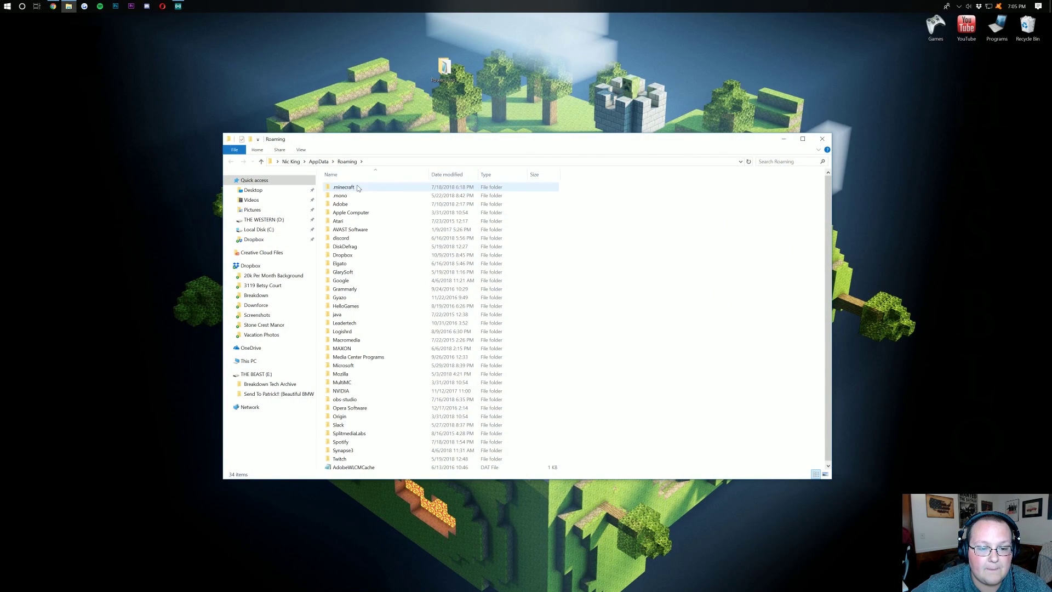
double_click(357, 188)
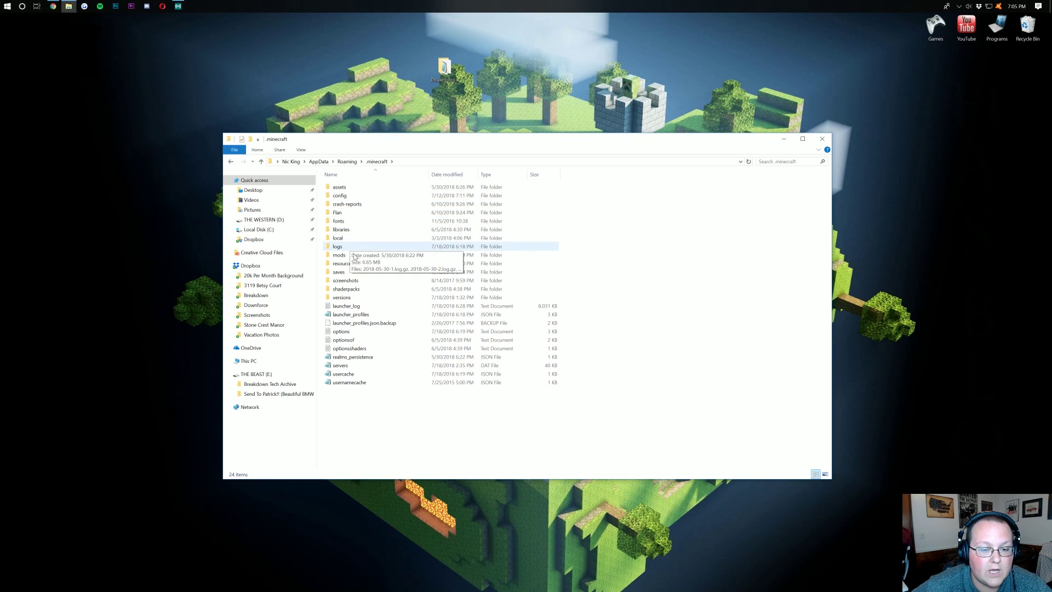
double_click(360, 274)
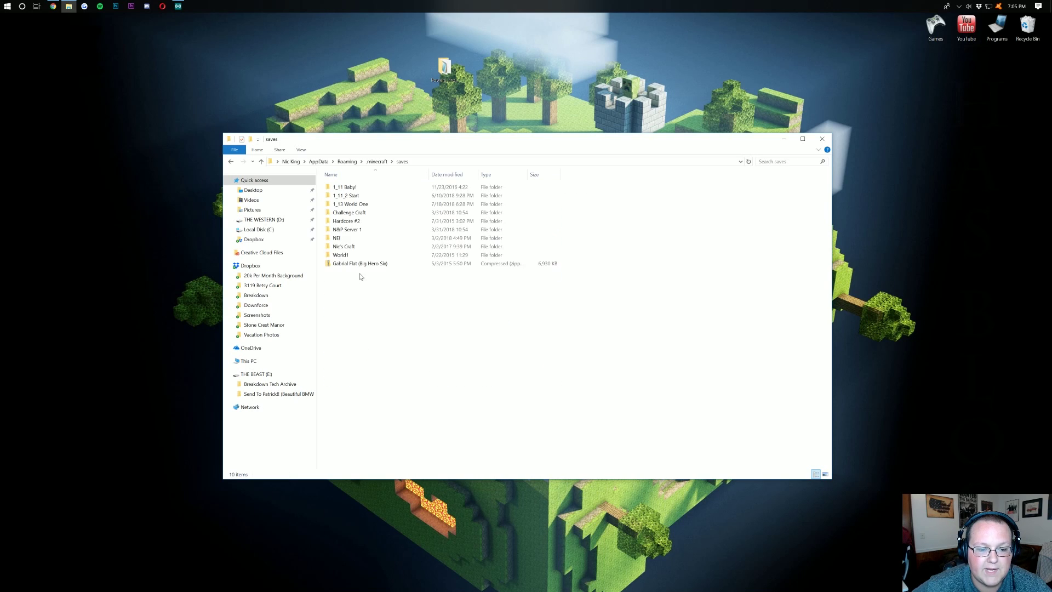
Step: Copy the Powers_From_Beyond1.2 folder from the desktop into the Minecraft saves folder
left_click(449, 86)
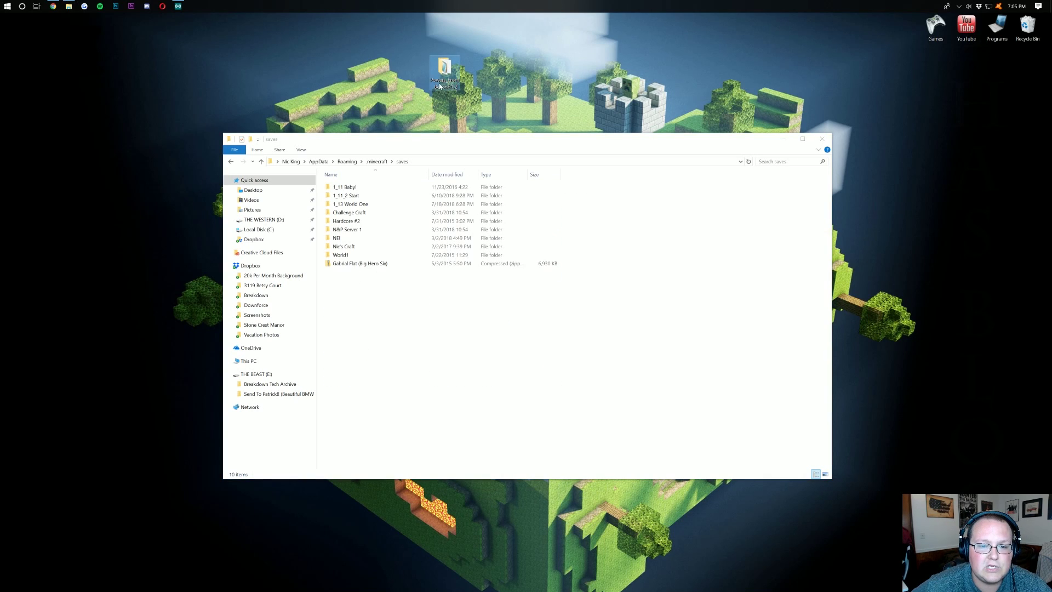
left_click_drag(440, 86, 394, 318)
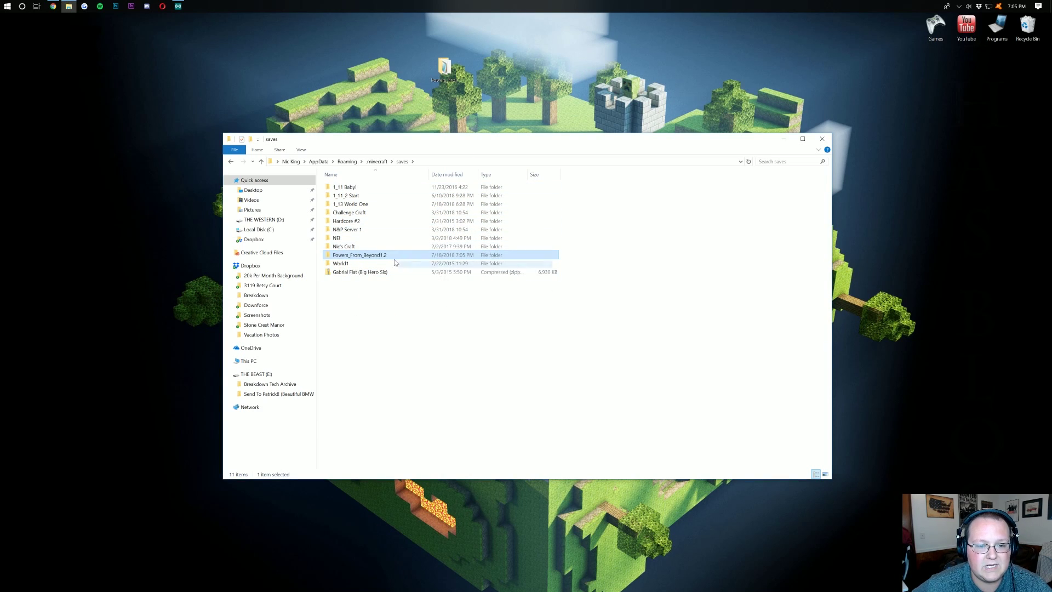
left_click(446, 69)
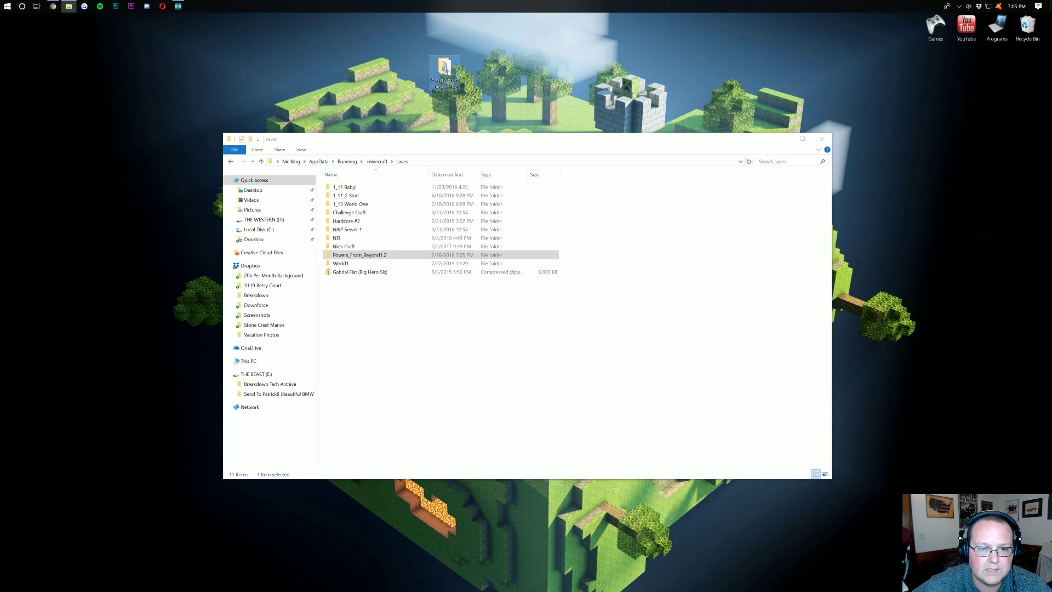
mouse_move(446, 69)
left_mouse_down()
mouse_move(403, 301)
mouse_move(447, 74)
left_mouse_up()
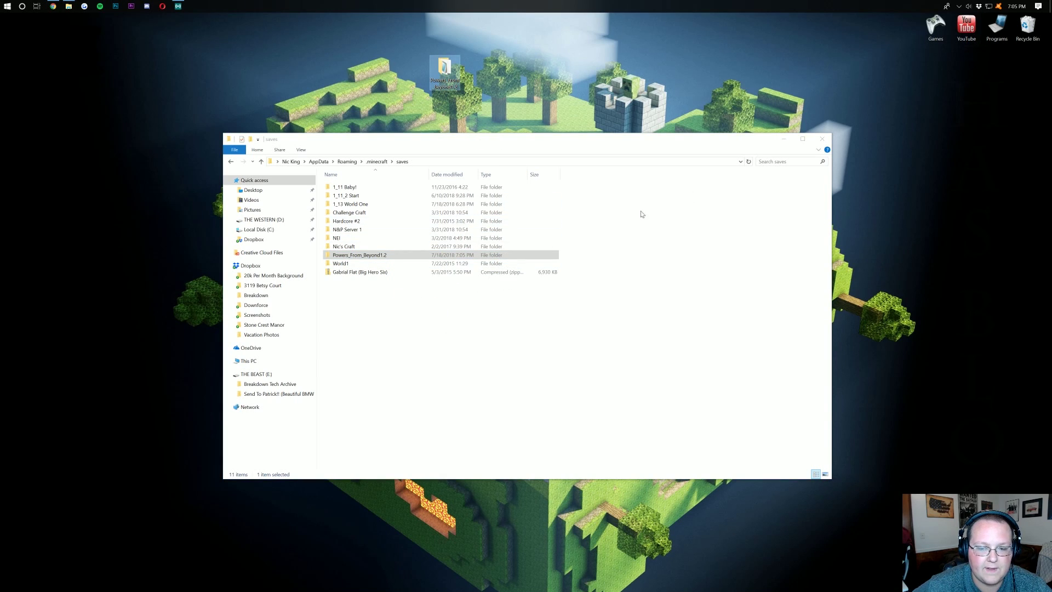
Step: Start the Minecraft launcher from the desktop's Games folder and launch the latest release, 1.13
double_click(938, 38)
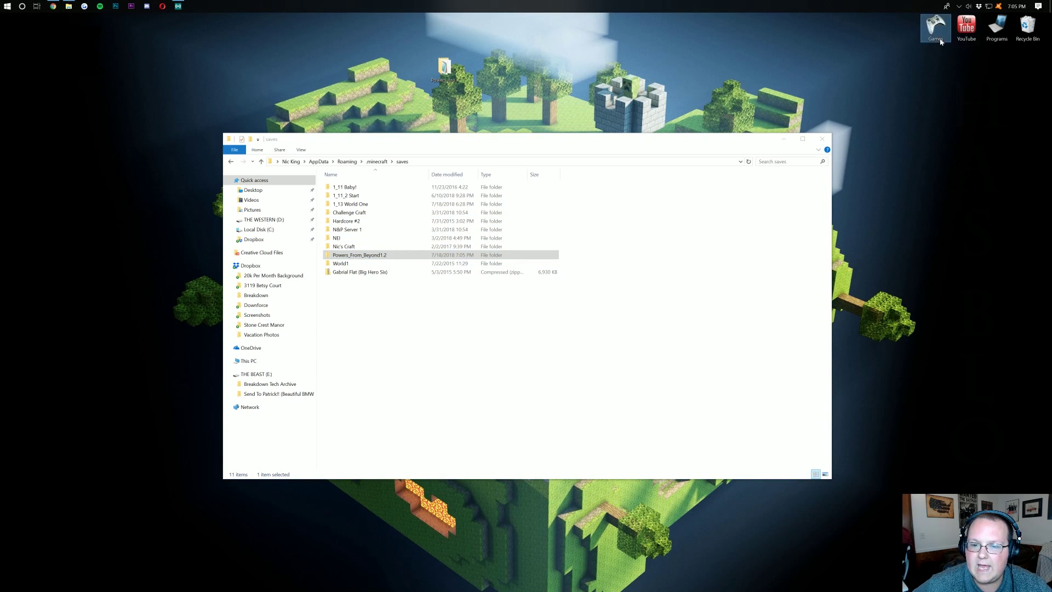
double_click(368, 267)
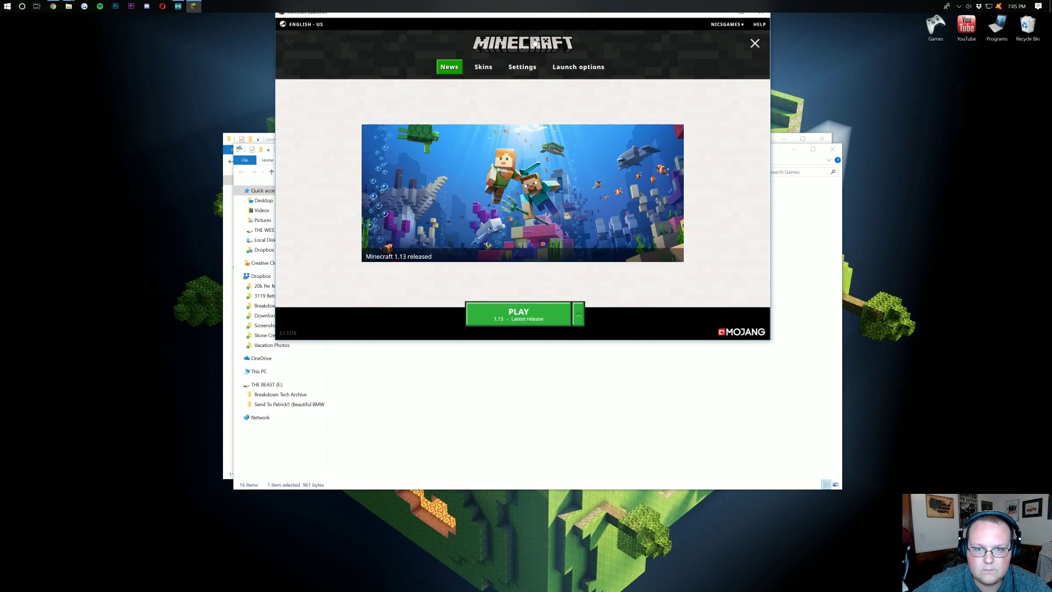
left_click_drag(530, 15, 503, 106)
left_click(474, 410)
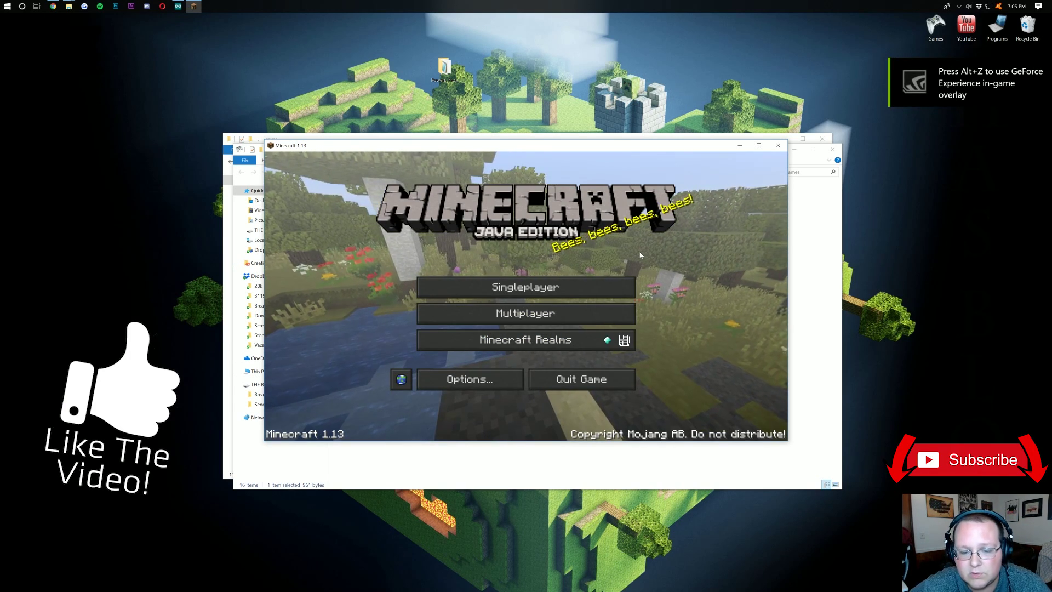
Step: Load the Powers From Beyond singleplayer world in Minecraft 1.13 without making a backup
left_click(526, 284)
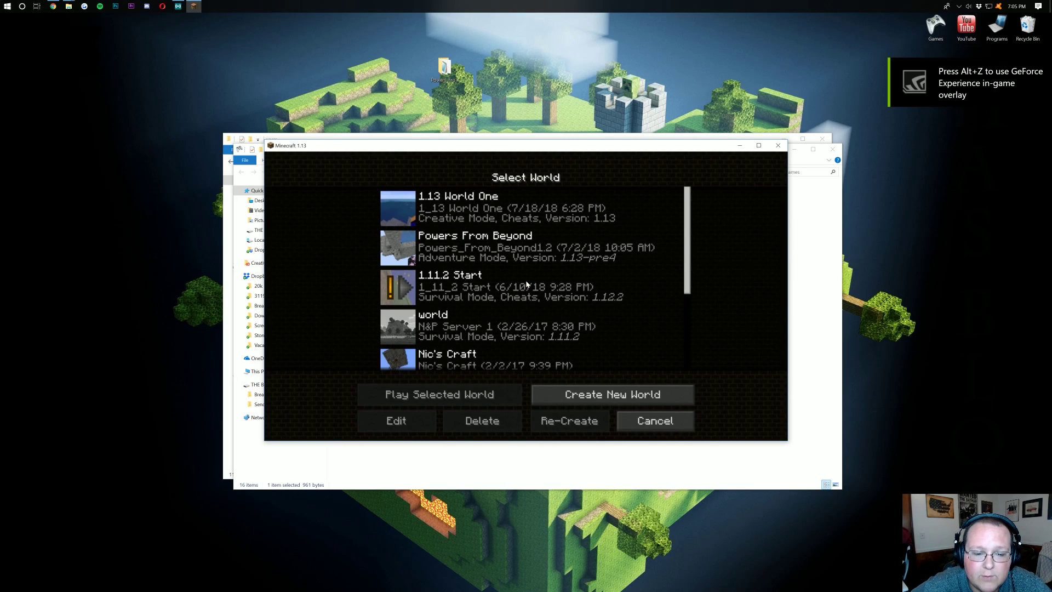
left_click(451, 260)
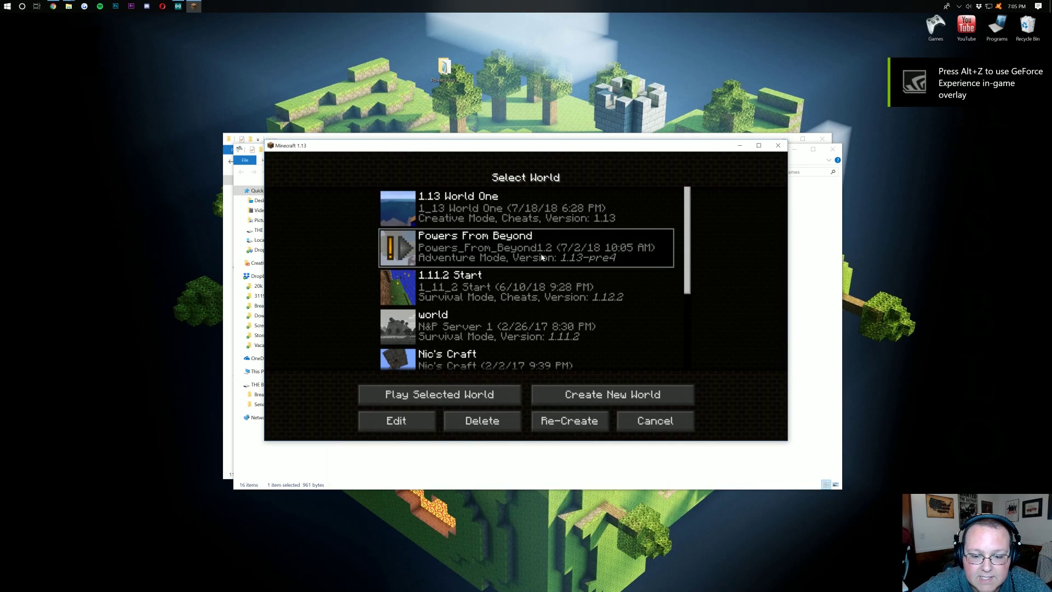
left_click(533, 255)
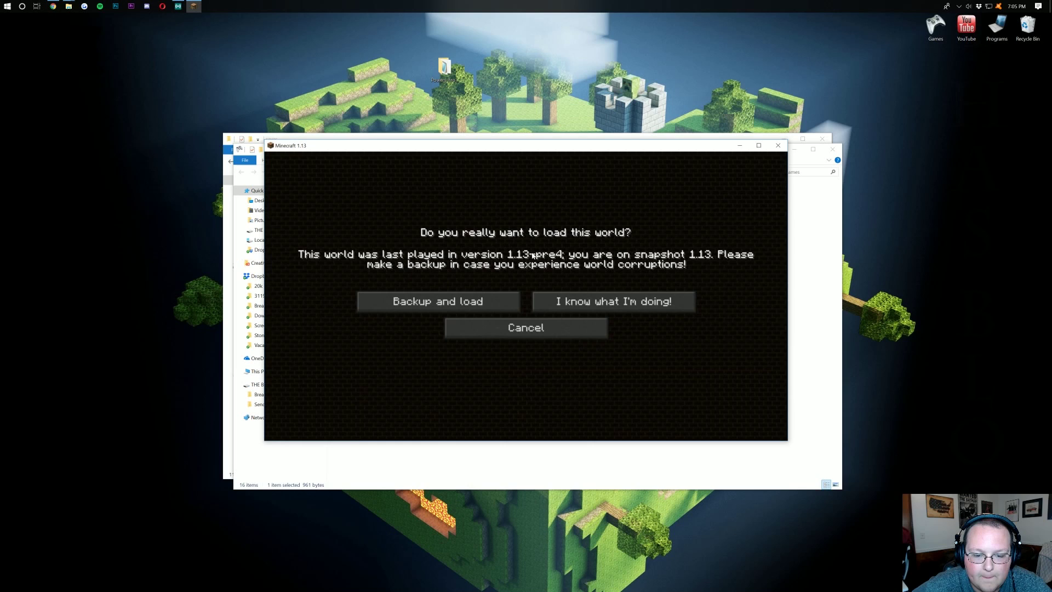
left_click(610, 305)
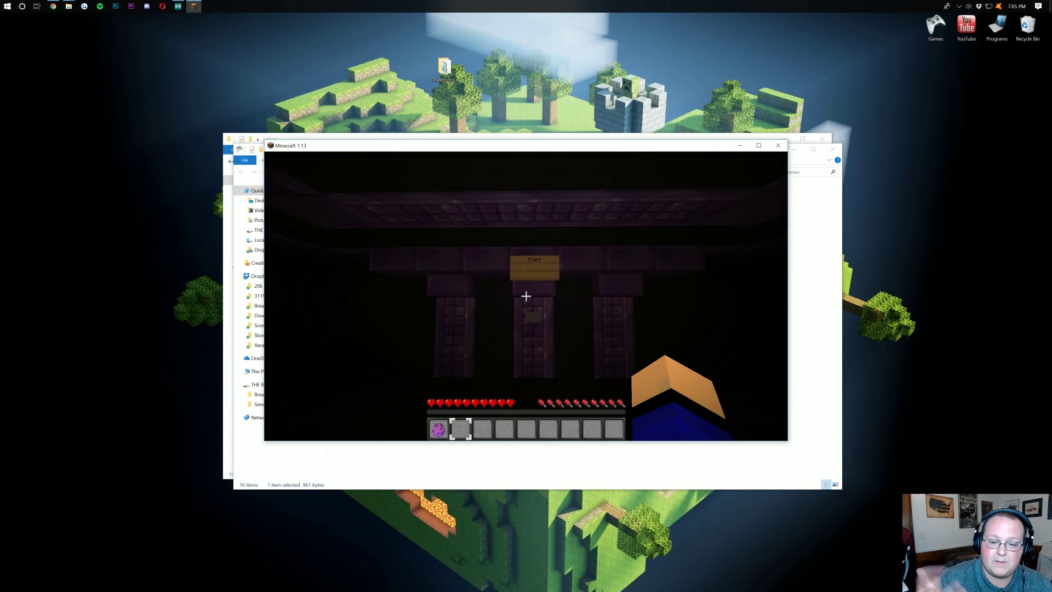
Step: Move forward to the Start sign in the loaded world to begin the map's story
key("w")
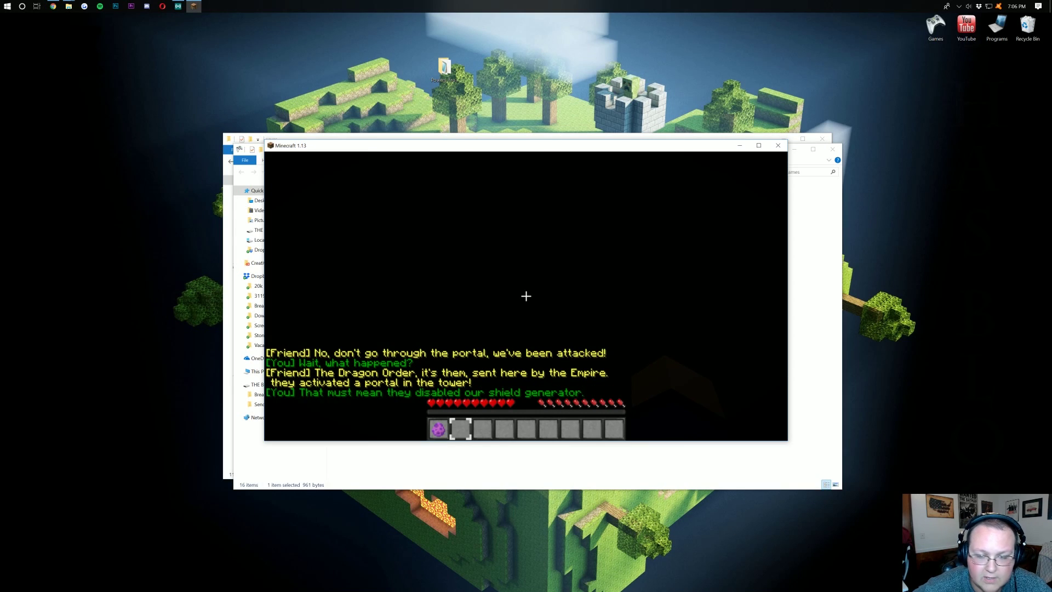
key("1")
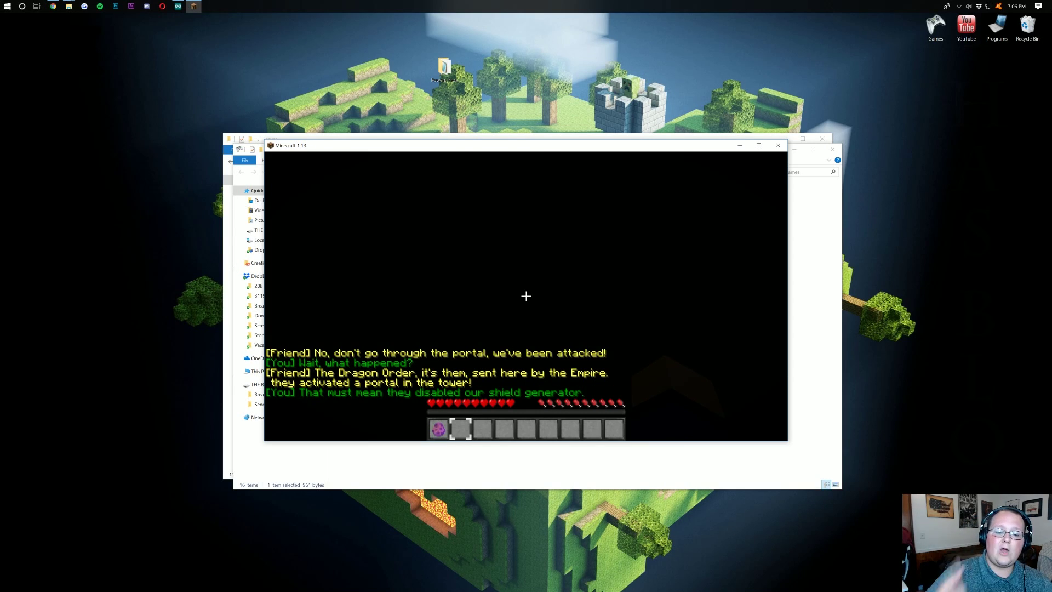
key("2")
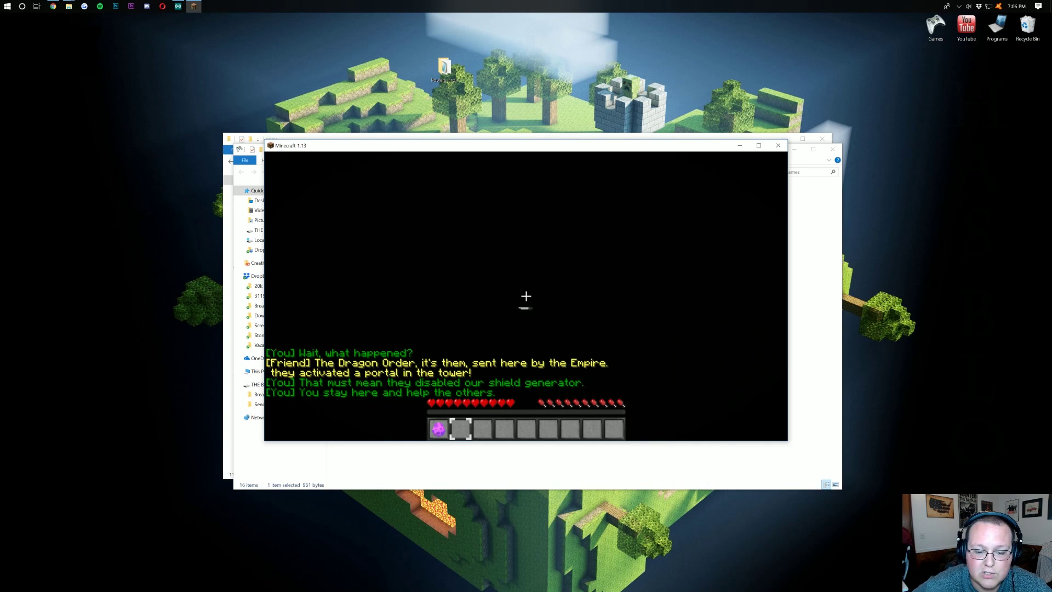